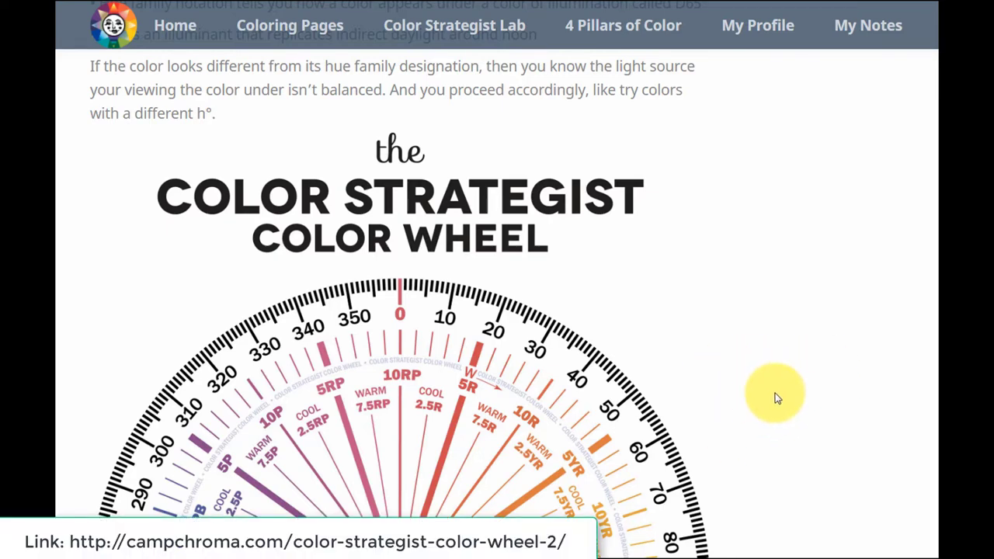
# - Examine the Color Strategist Color Wheel page, covering the hue family notes and the degree scale around the wheel
pyautogui.scroll(5, 783, 392)
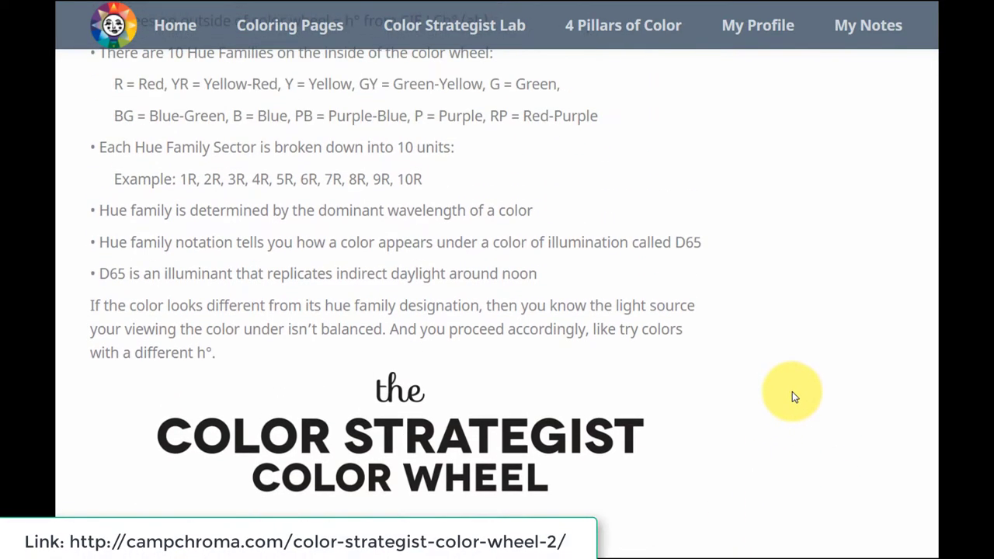
pyautogui.scroll(2, 784, 389)
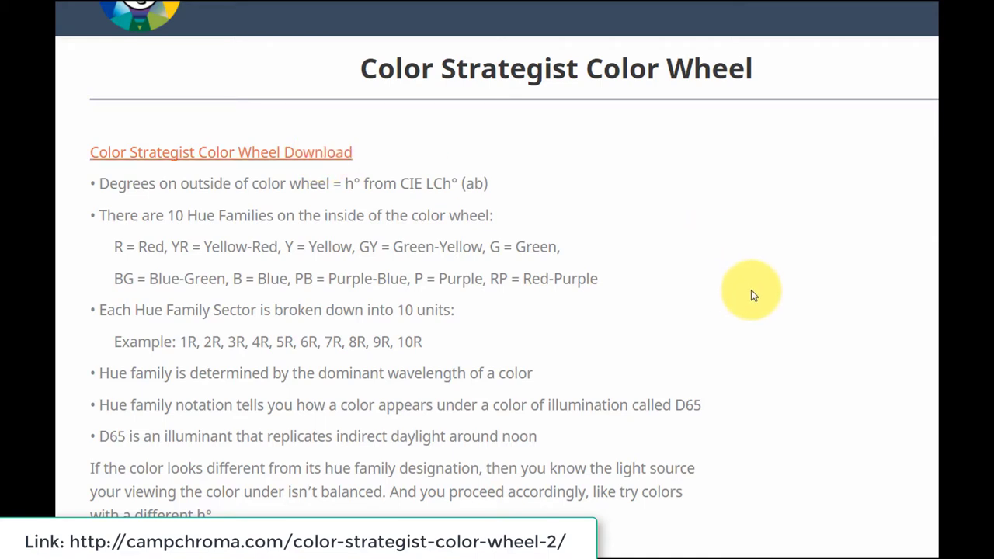
pyautogui.scroll(-2, 742, 299)
pyautogui.scroll(-5, 727, 307)
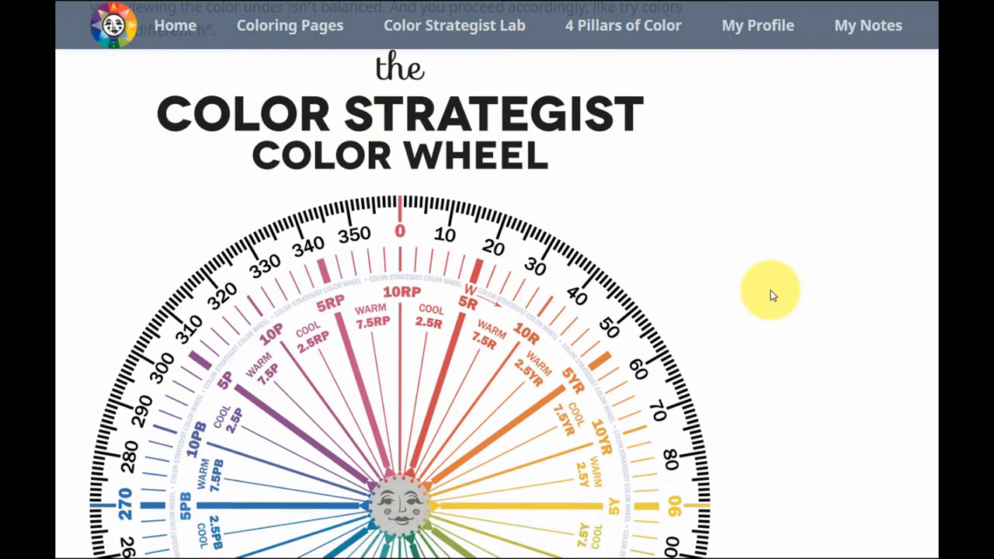
pyautogui.scroll(-2, 770, 296)
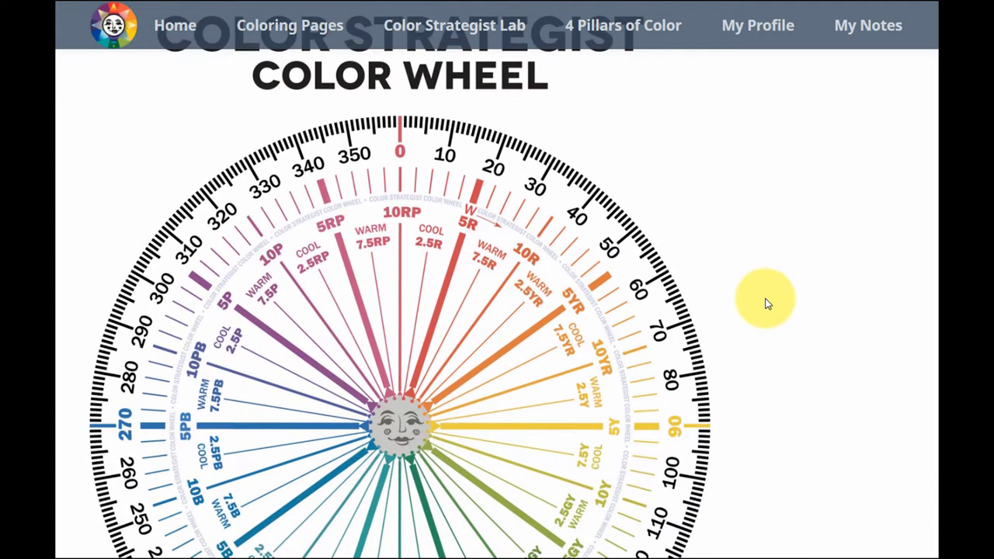
pyautogui.scroll(-1, 768, 303)
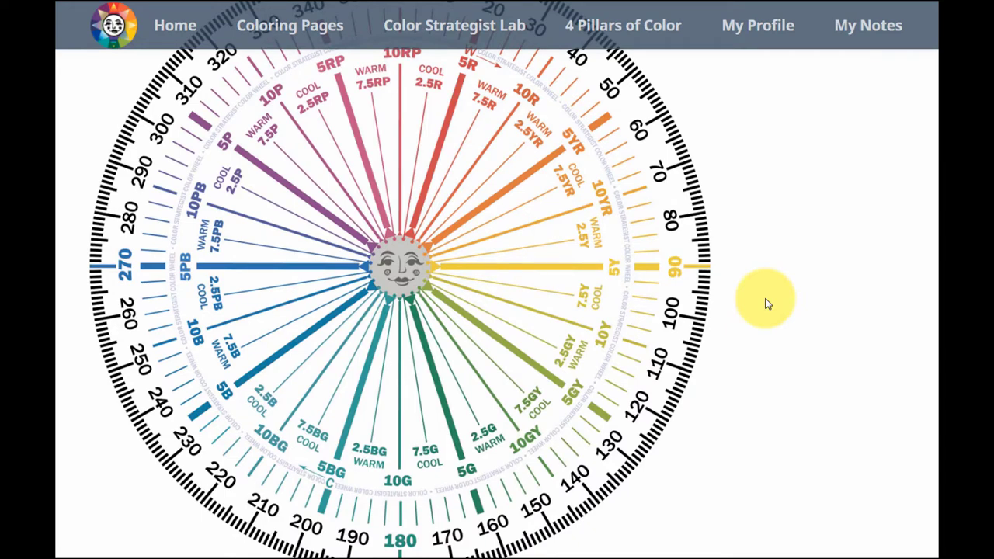
pyautogui.scroll(1, 767, 303)
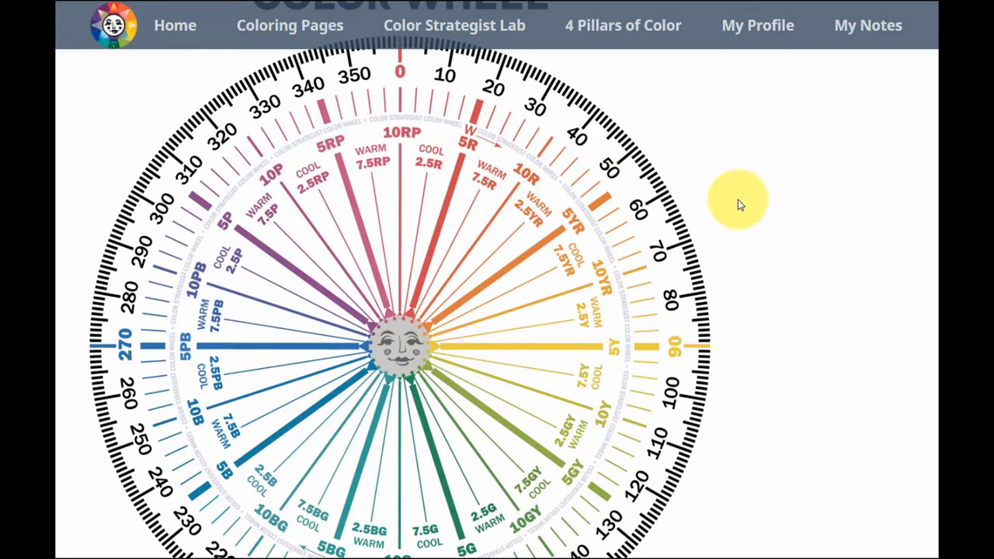
pyautogui.scroll(1, 717, 199)
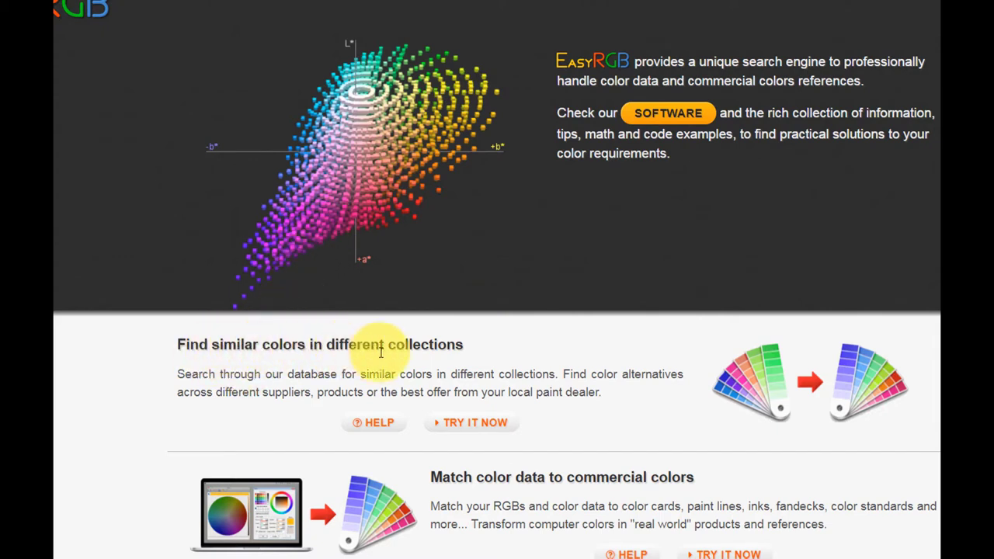
# - Open EasyRGB's similar-color finder, search for "MANCHES", and choose HC-81 Manchester Tan from Benjamin Moore Classic colors
pyautogui.click(487, 429)
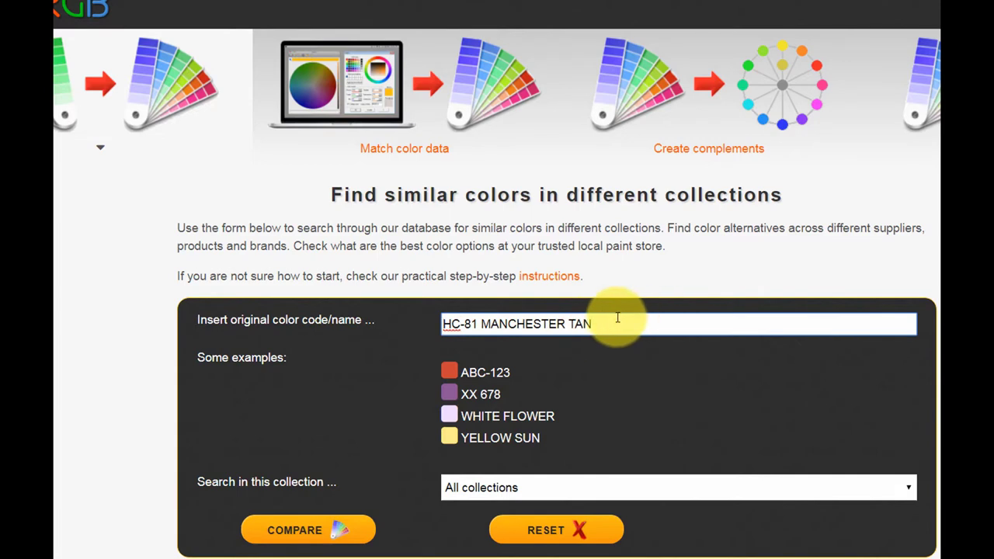
pyautogui.moveTo(617, 320); pyautogui.dragTo(446, 341)
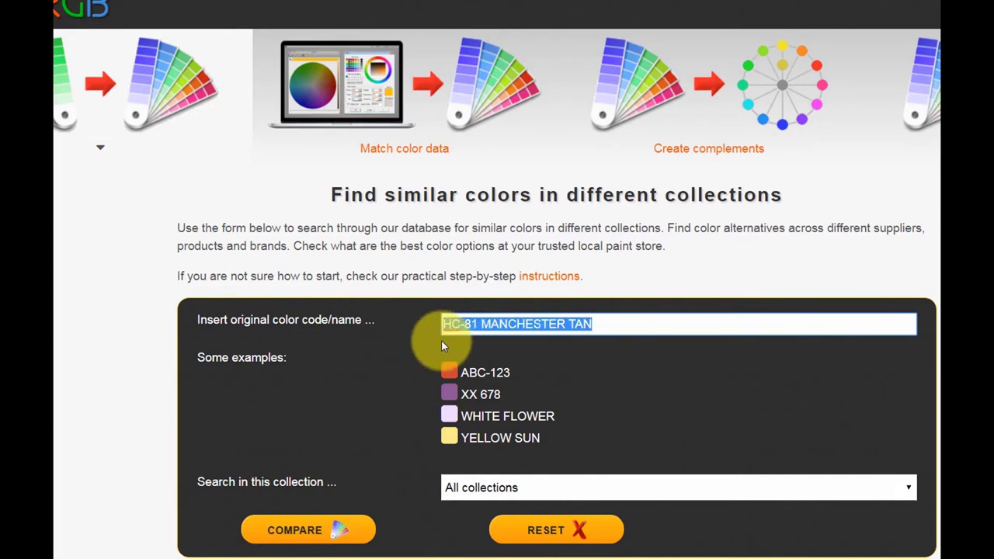
pyautogui.write('MANCHES')
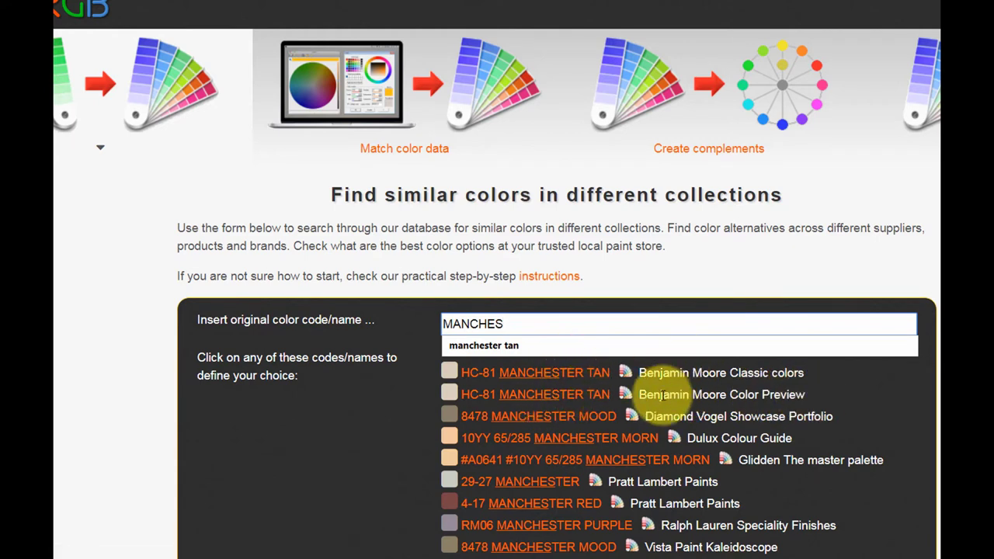
pyautogui.click(567, 375)
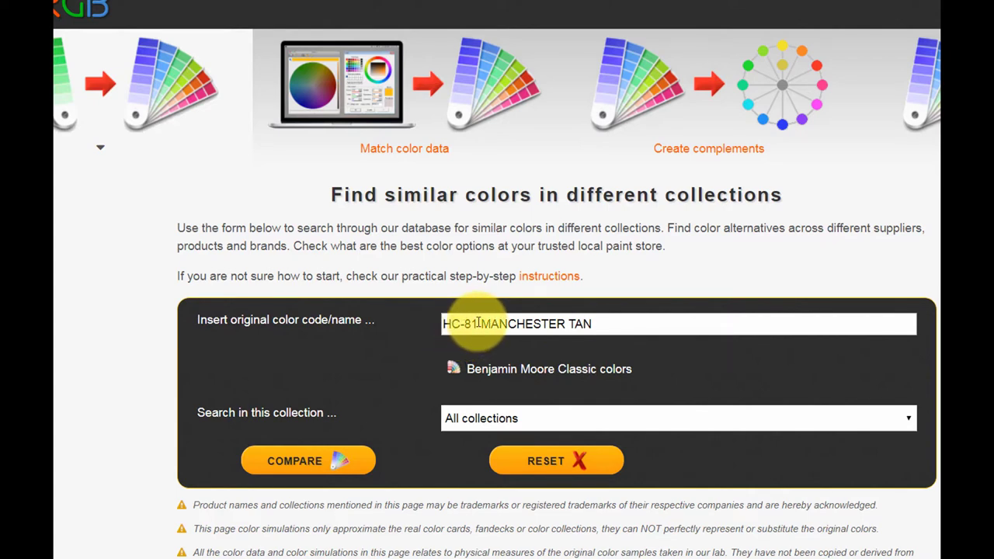
# - Browse the paint collections, keep the search set to All collections, and compare HC-81 Manchester Tan against them
pyautogui.click(528, 420)
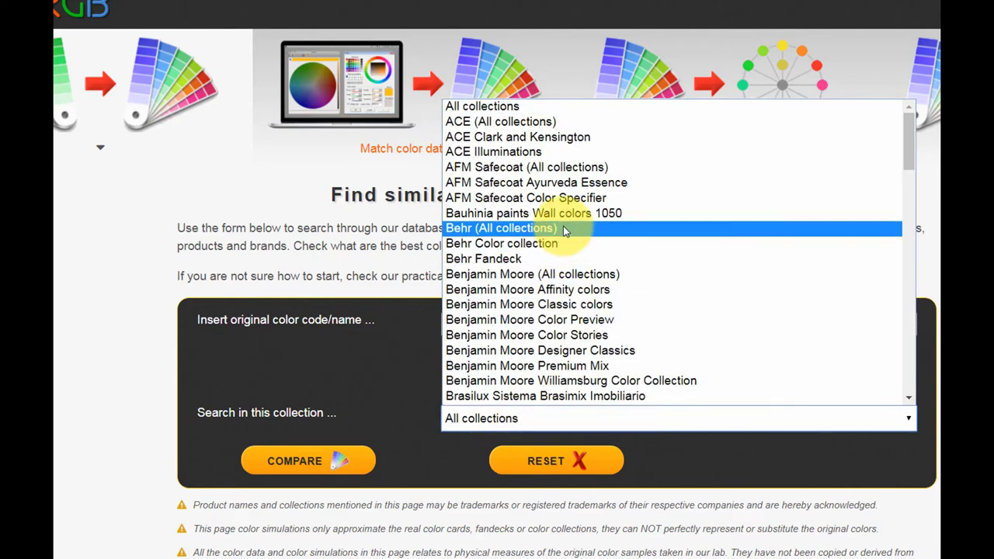
pyautogui.scroll(-7, 592, 297)
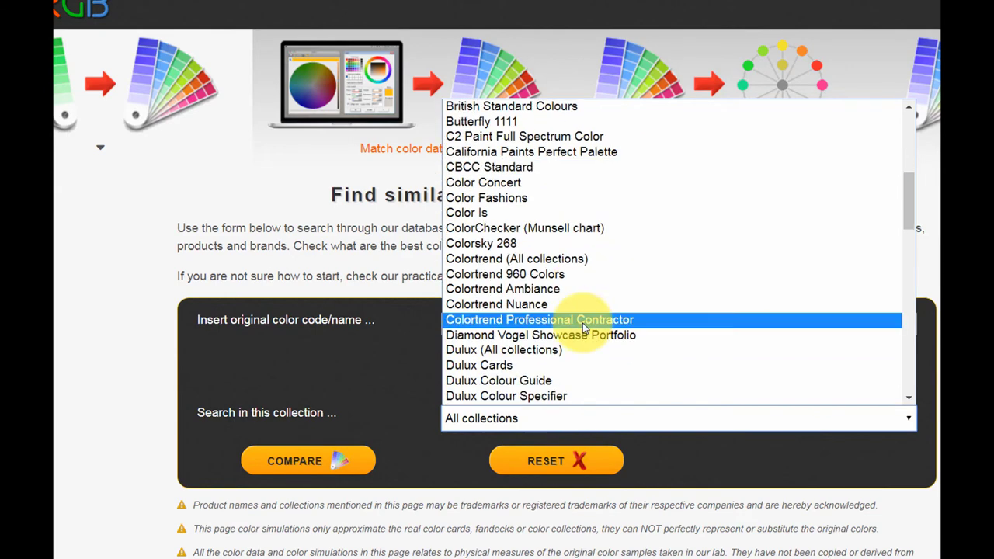
pyautogui.scroll(-18, 583, 323)
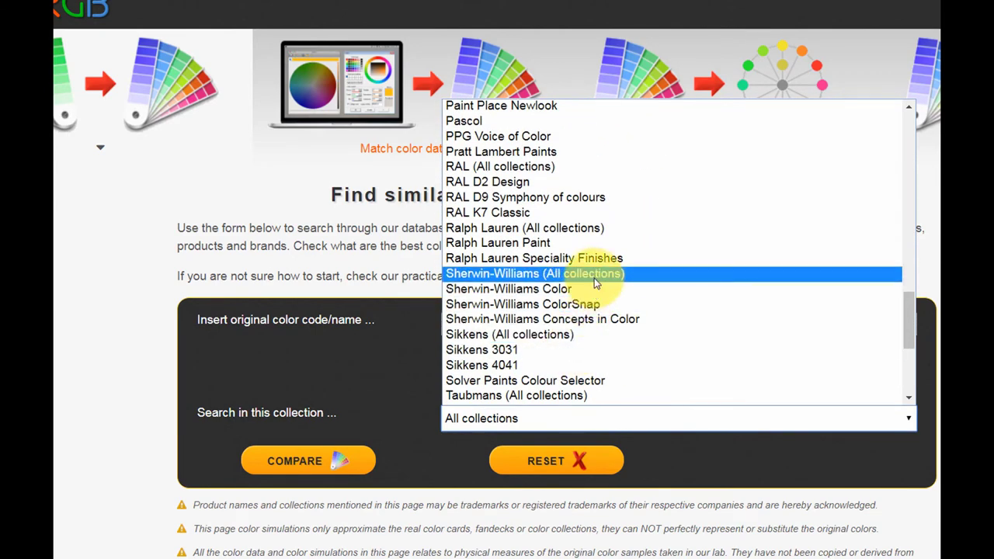
pyautogui.scroll(20, 590, 272)
pyautogui.click(513, 106)
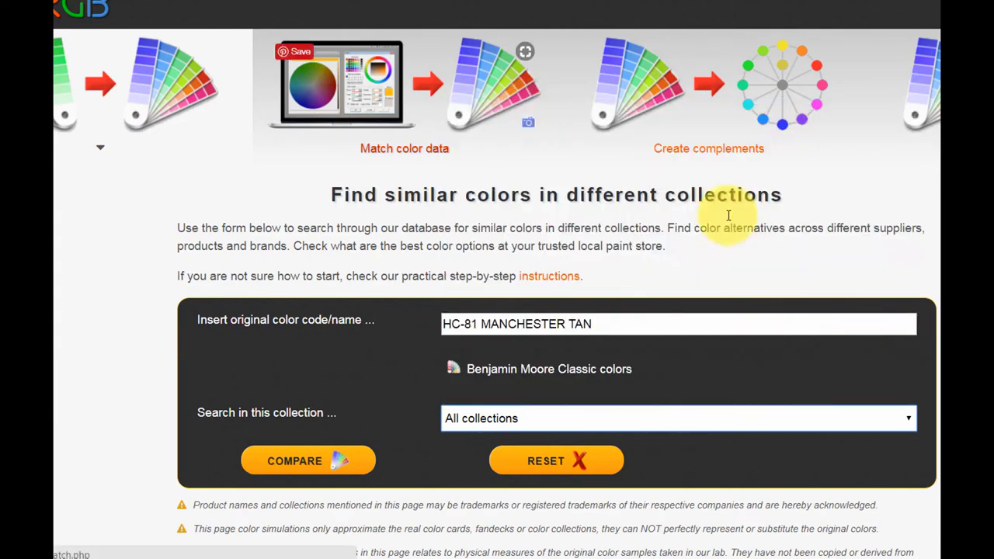
pyautogui.click(295, 456)
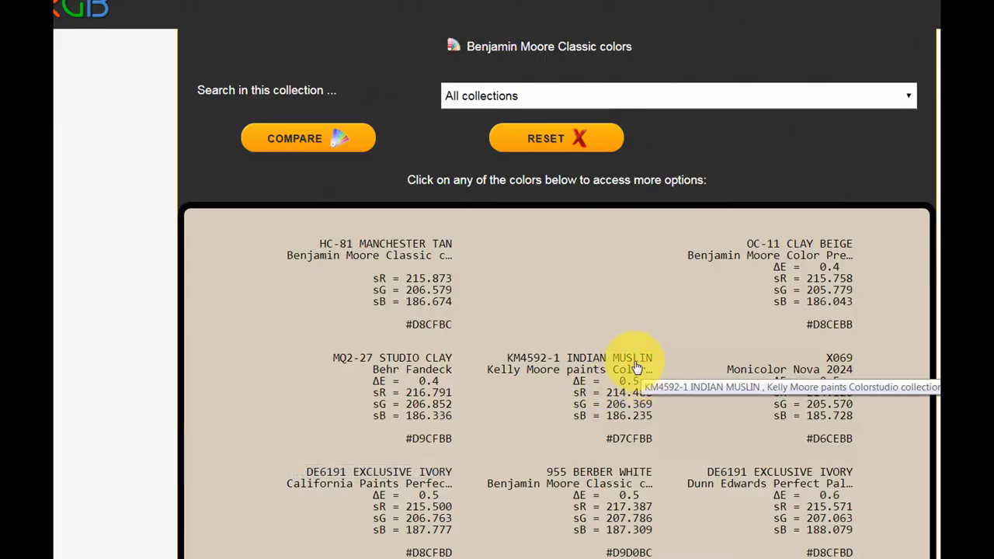
# - Examine the similar colors listed for HC-81 Manchester Tan, including their brands, ΔE differences and RGB values
pyautogui.scroll(-1, 630, 379)
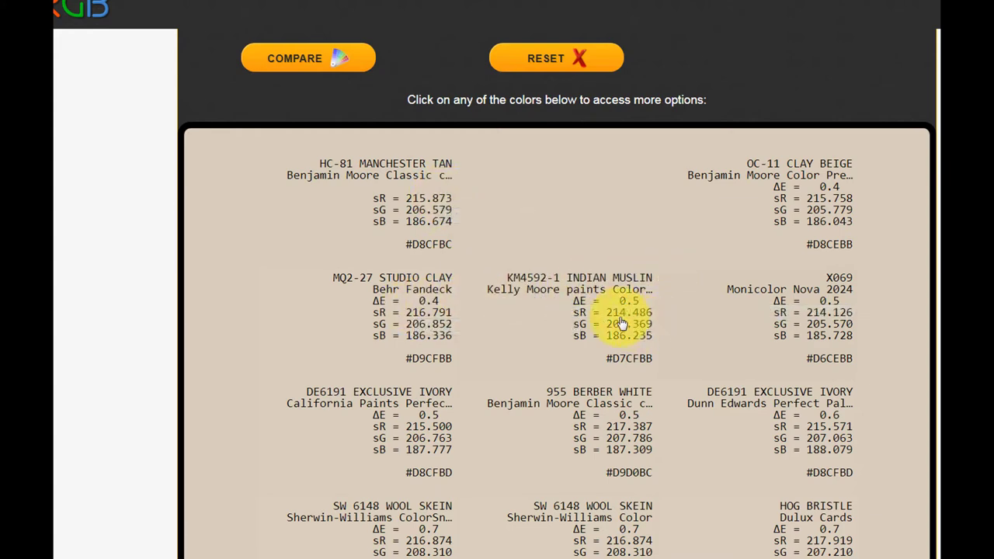
pyautogui.scroll(-1, 624, 336)
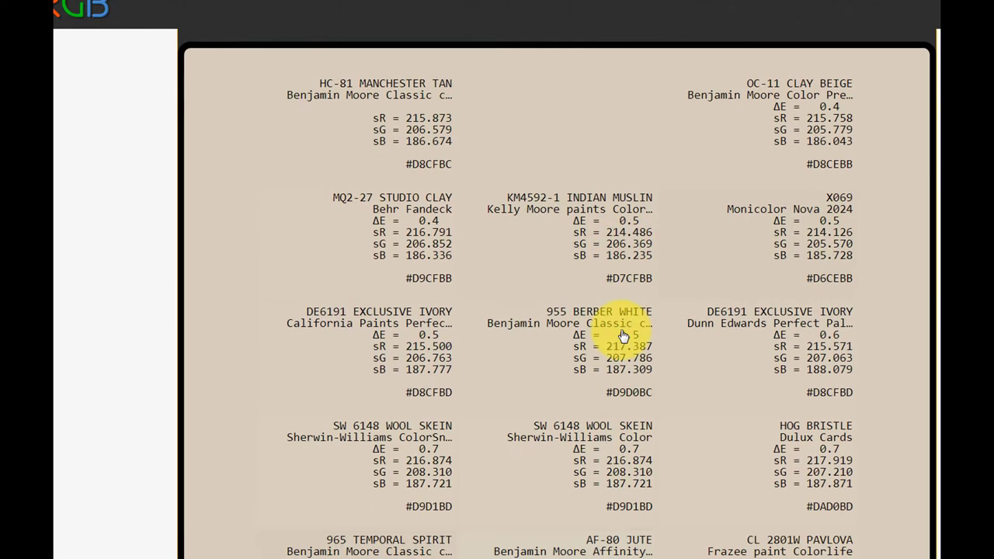
pyautogui.scroll(-1, 624, 336)
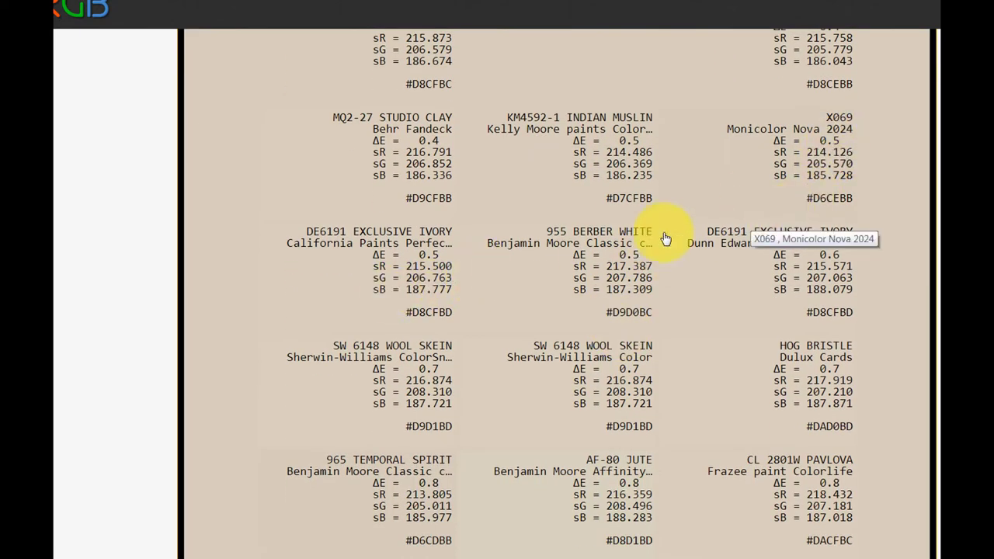
pyautogui.scroll(-1, 825, 266)
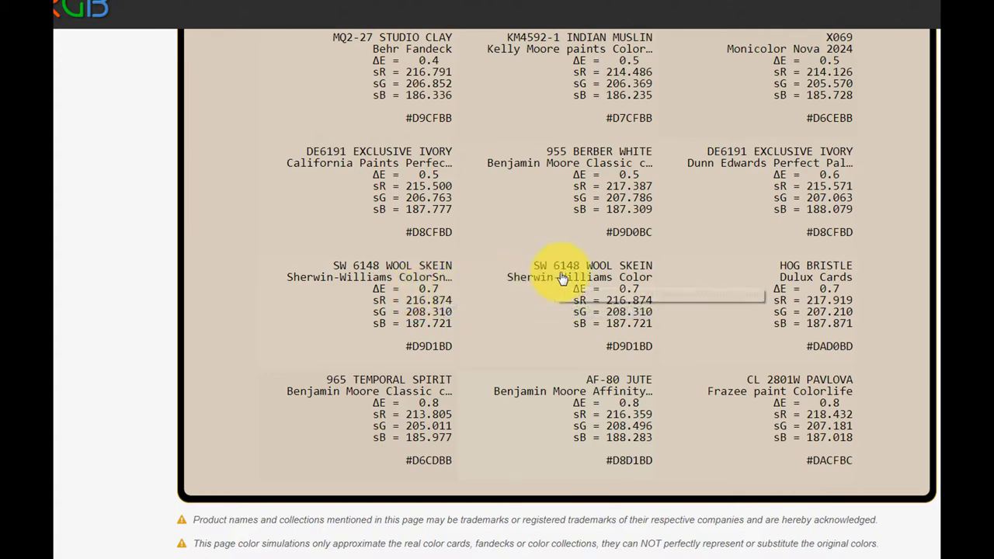
pyautogui.scroll(1, 563, 278)
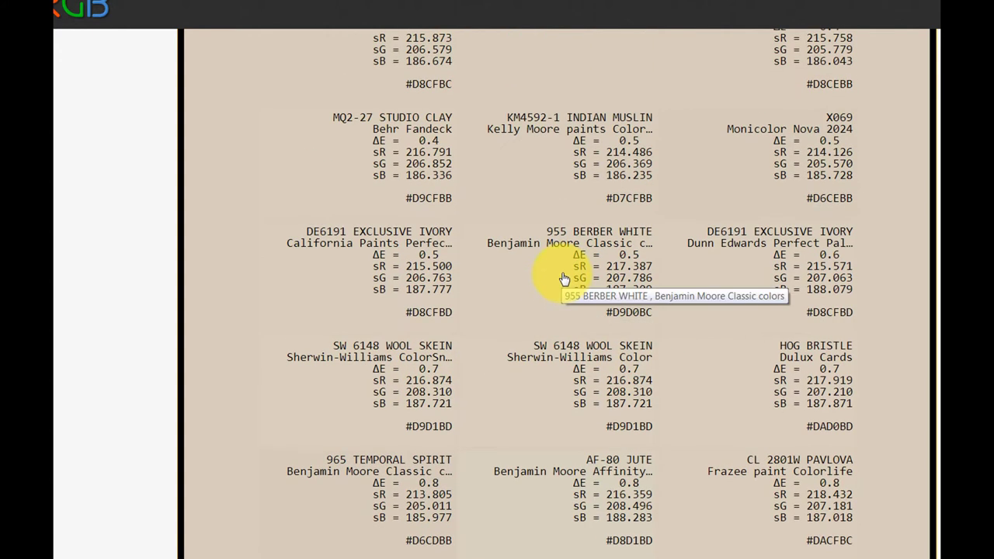
pyautogui.scroll(1, 564, 278)
pyautogui.scroll(3, 565, 278)
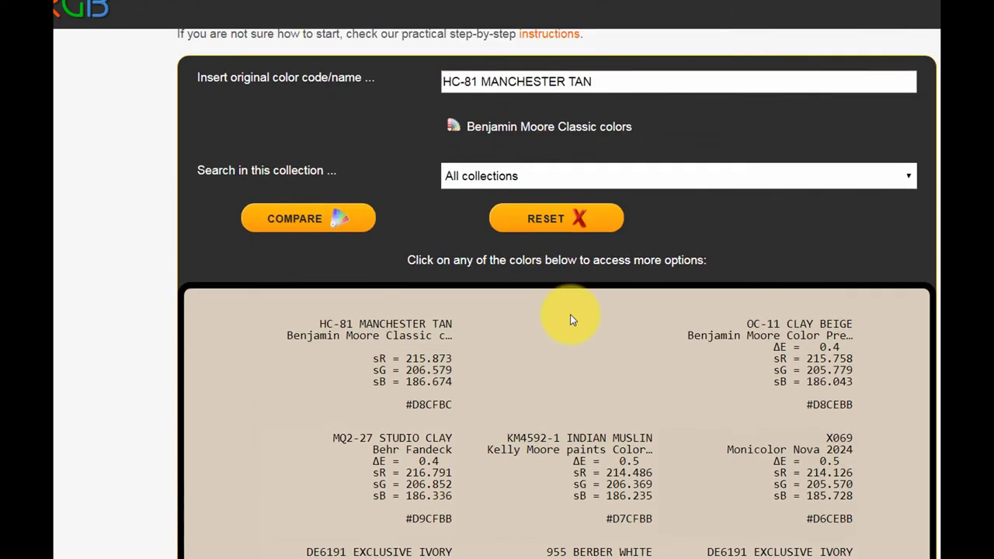
pyautogui.scroll(-1, 573, 318)
pyautogui.scroll(-1, 572, 318)
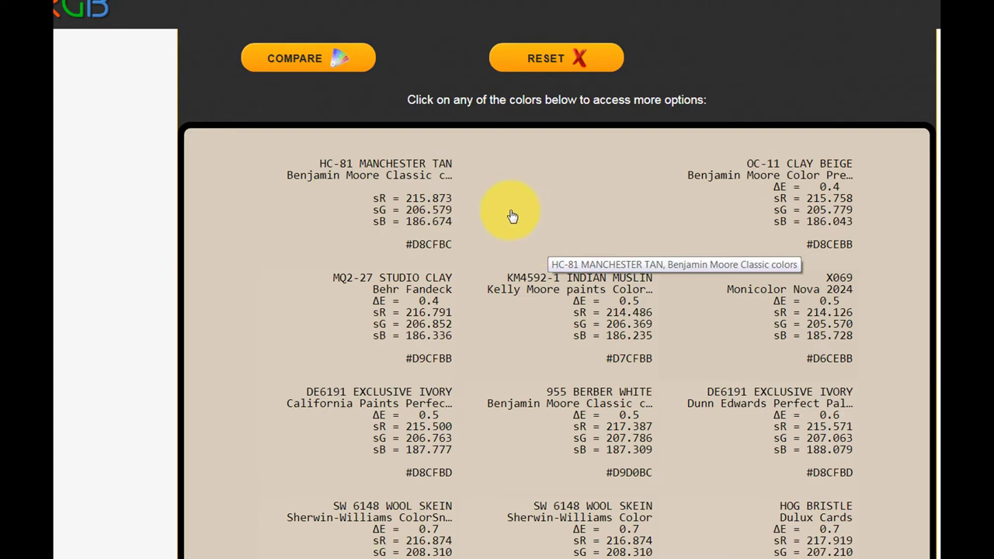
# - Convert HC-81 Manchester Tan into other color spaces and highlight its CIE-L*Ch(ab) row
pyautogui.click(391, 168)
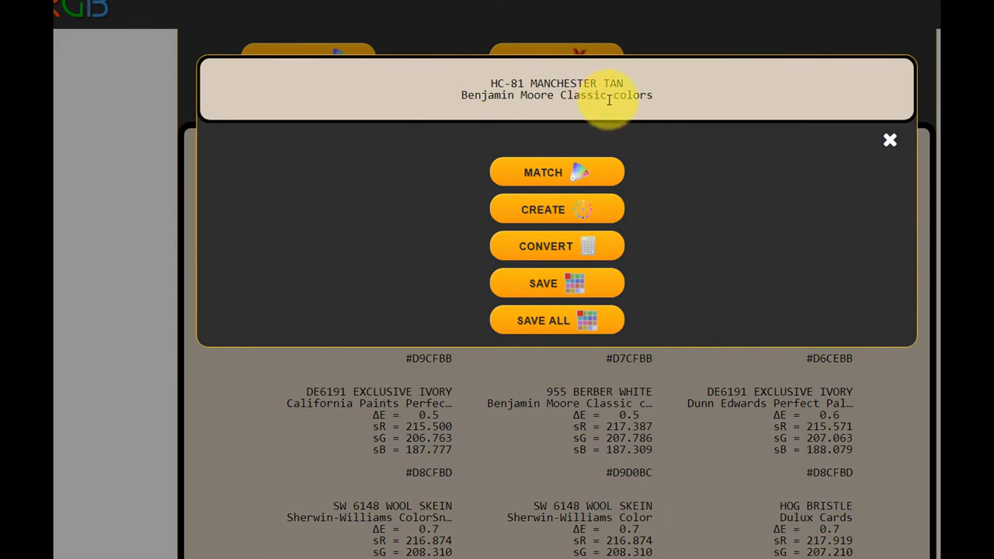
pyautogui.click(544, 250)
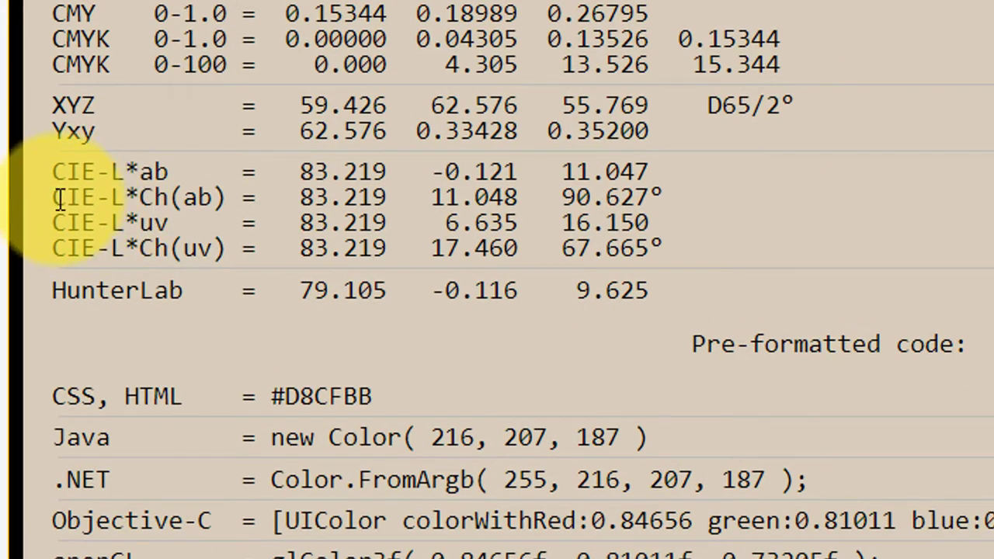
pyautogui.moveTo(55, 198); pyautogui.dragTo(683, 206)
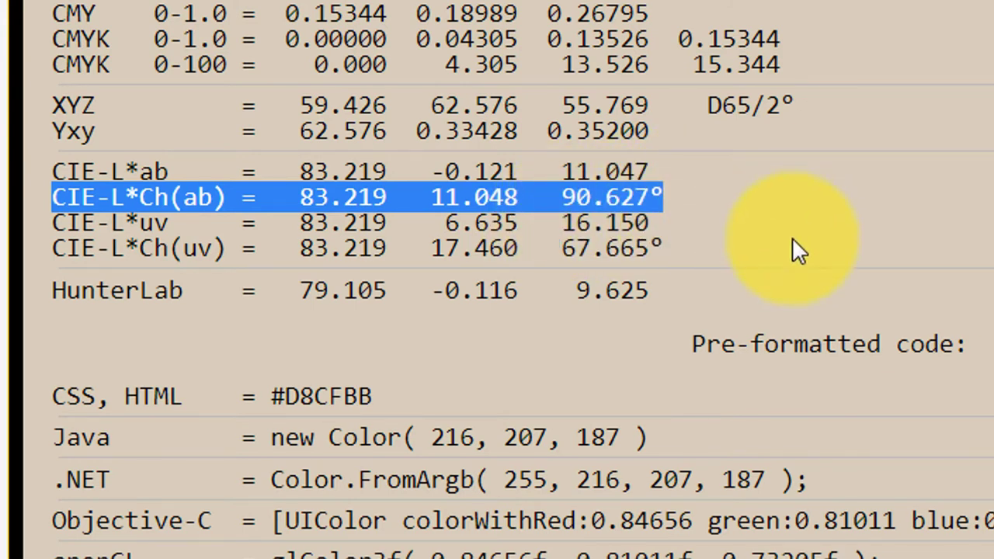
# - Switch to the Color Strategist page and review the color wheel and the notes above it
pyautogui.scroll(2, 793, 238)
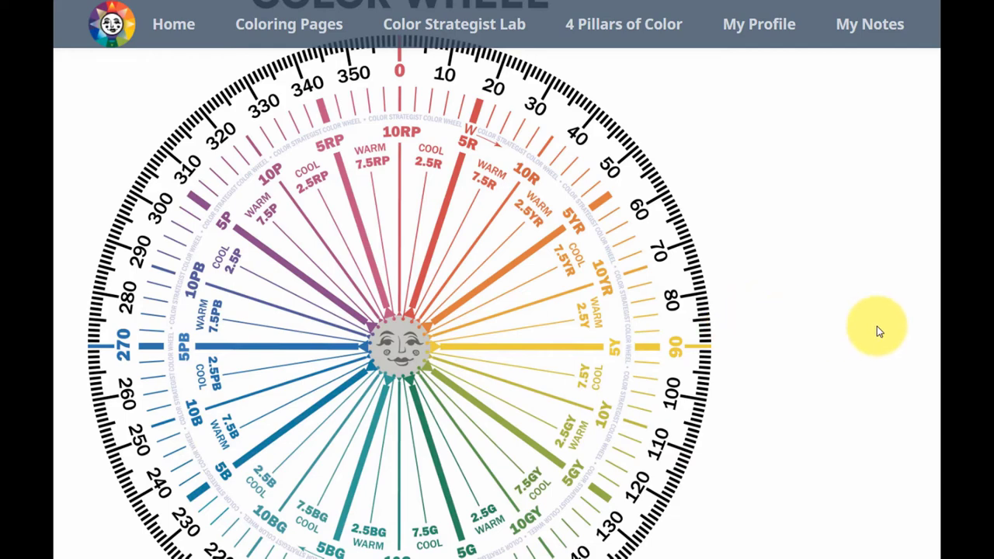
pyautogui.scroll(4, 883, 320)
pyautogui.scroll(4, 804, 300)
pyautogui.scroll(-1, 797, 301)
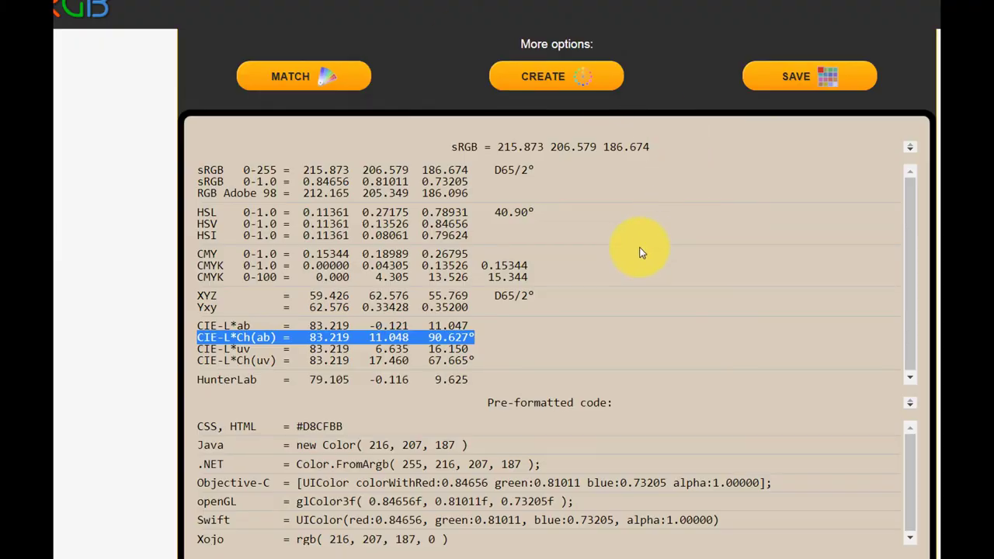
# - Return from the EasyRGB conversion results to the form for finding similar colors in different collections
pyautogui.scroll(4, 505, 285)
pyautogui.scroll(3, 505, 285)
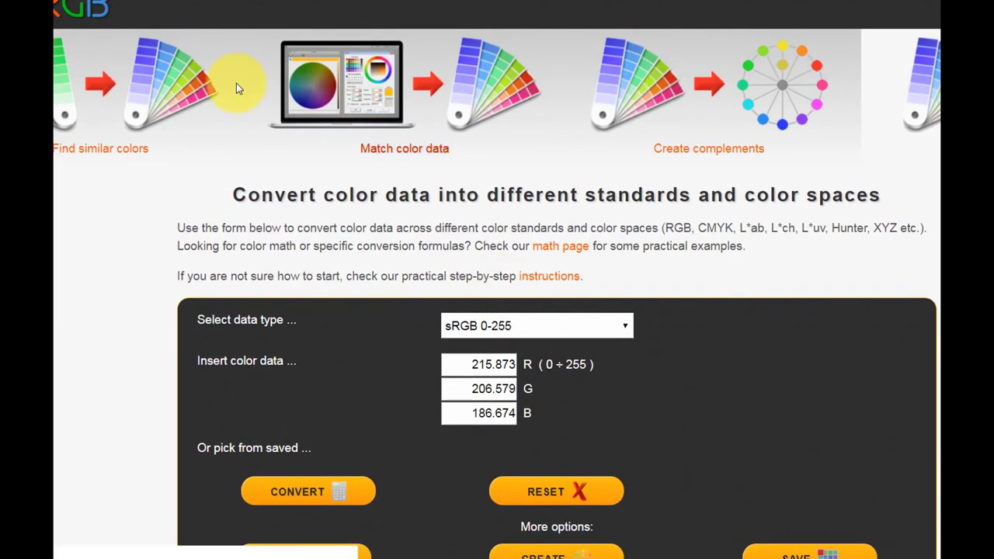
pyautogui.click(147, 65)
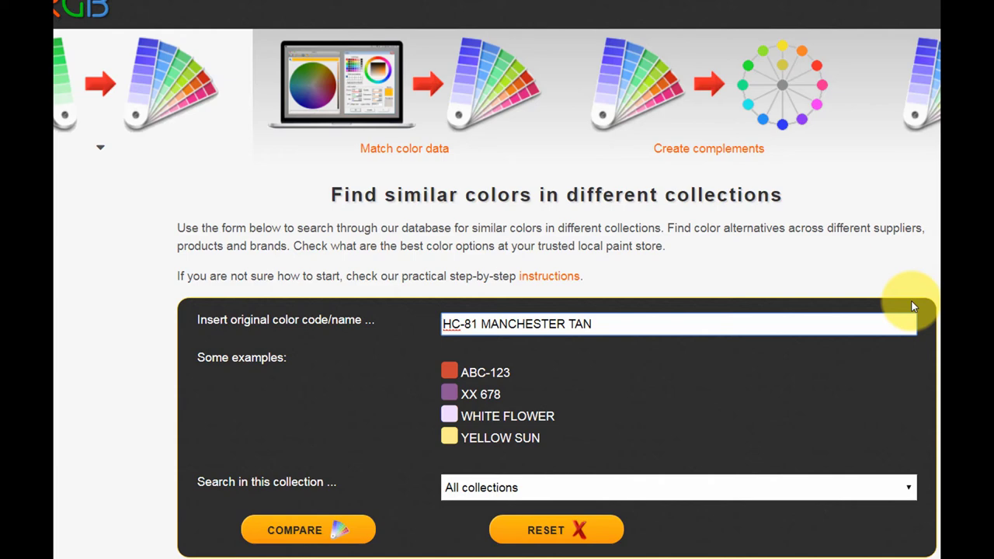
# - Go back to the Color Strategist page and examine the wheel's hue families around the 90° mark
pyautogui.scroll(-1, 913, 307)
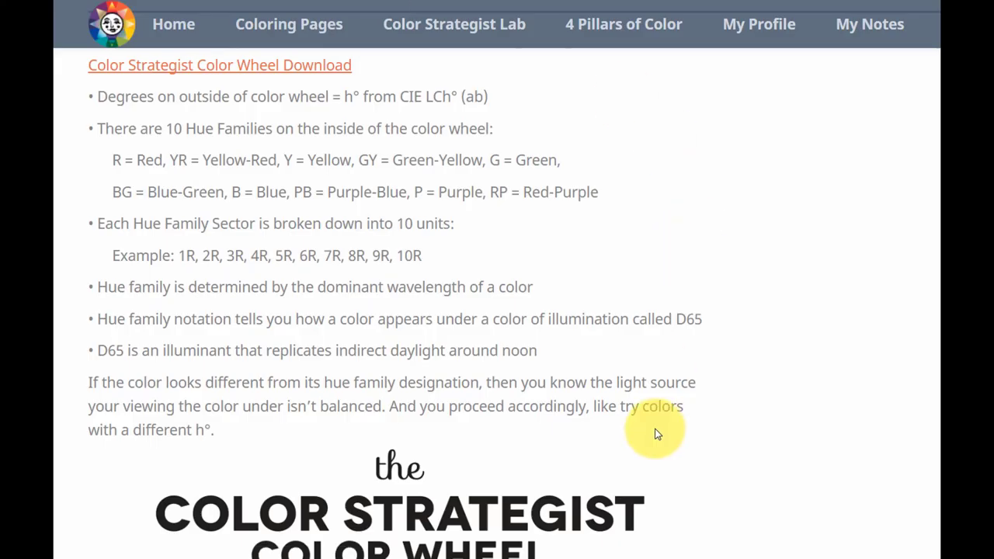
pyautogui.scroll(-5, 655, 432)
pyautogui.scroll(-2, 639, 386)
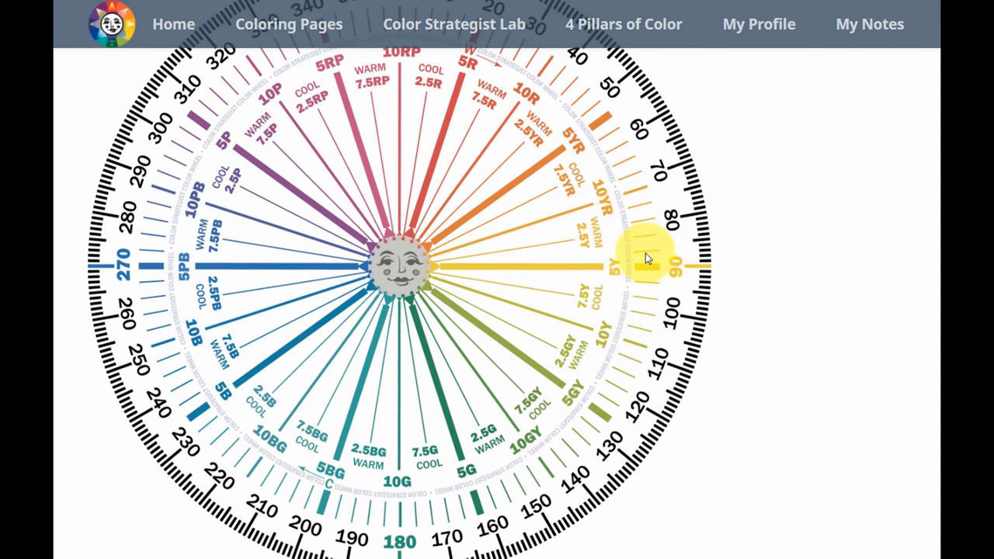